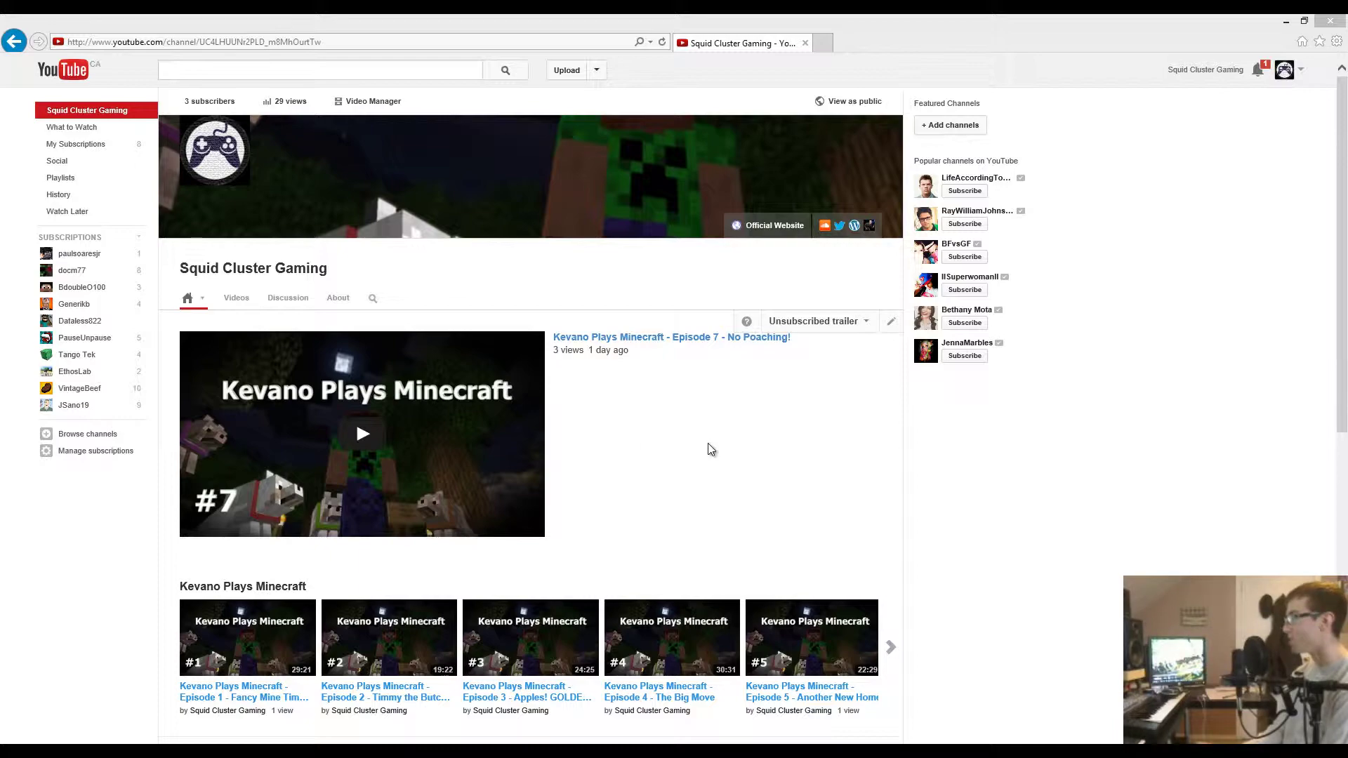
pyautogui.scroll(-3, 926, 442)
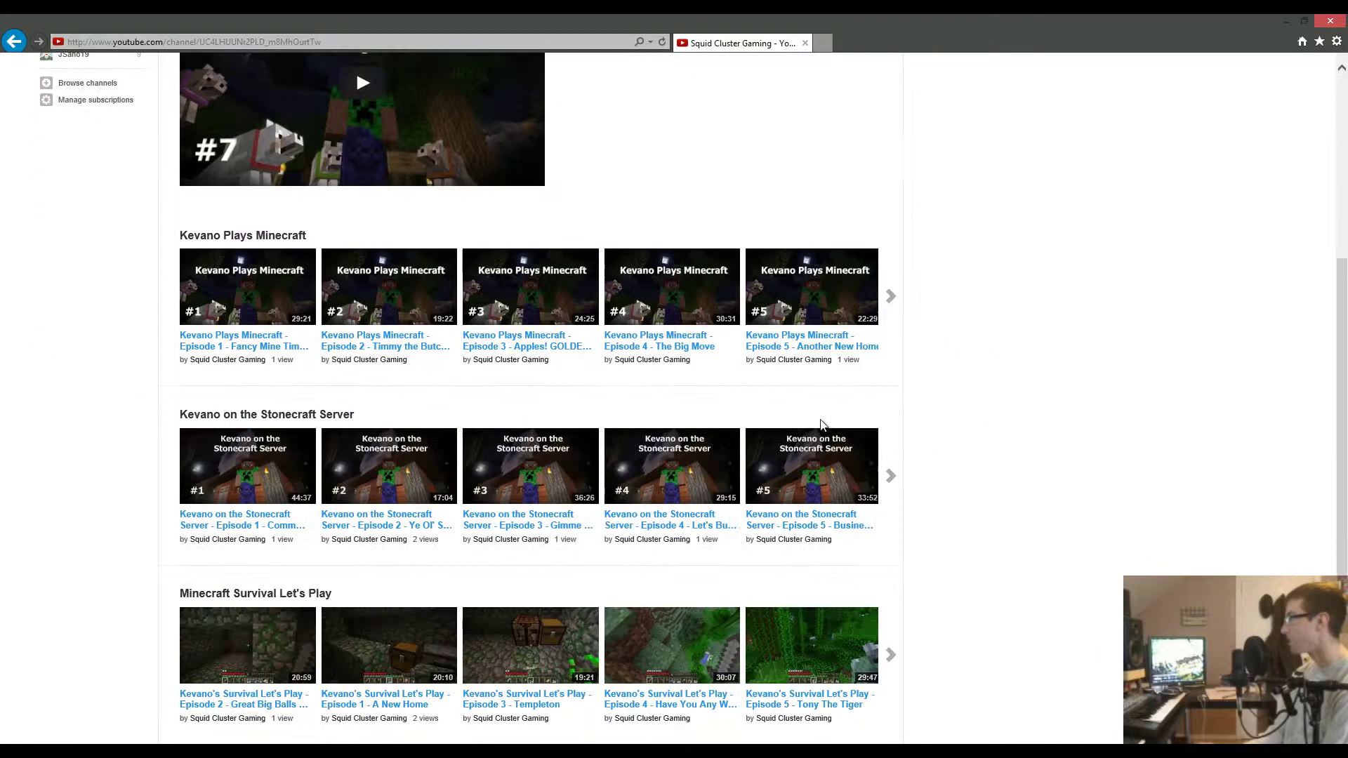
pyautogui.scroll(-1, 1056, 421)
pyautogui.scroll(4, 1055, 421)
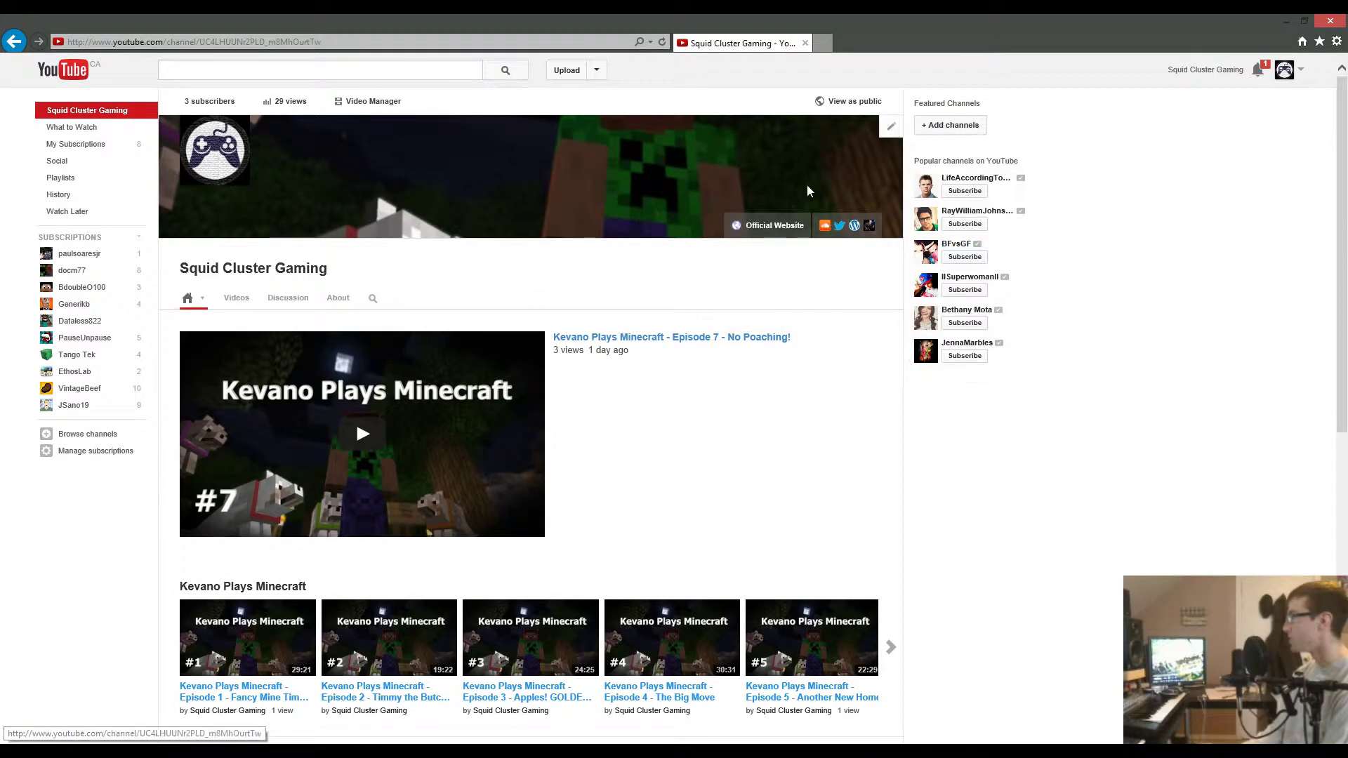
pyautogui.moveTo(671, 336)
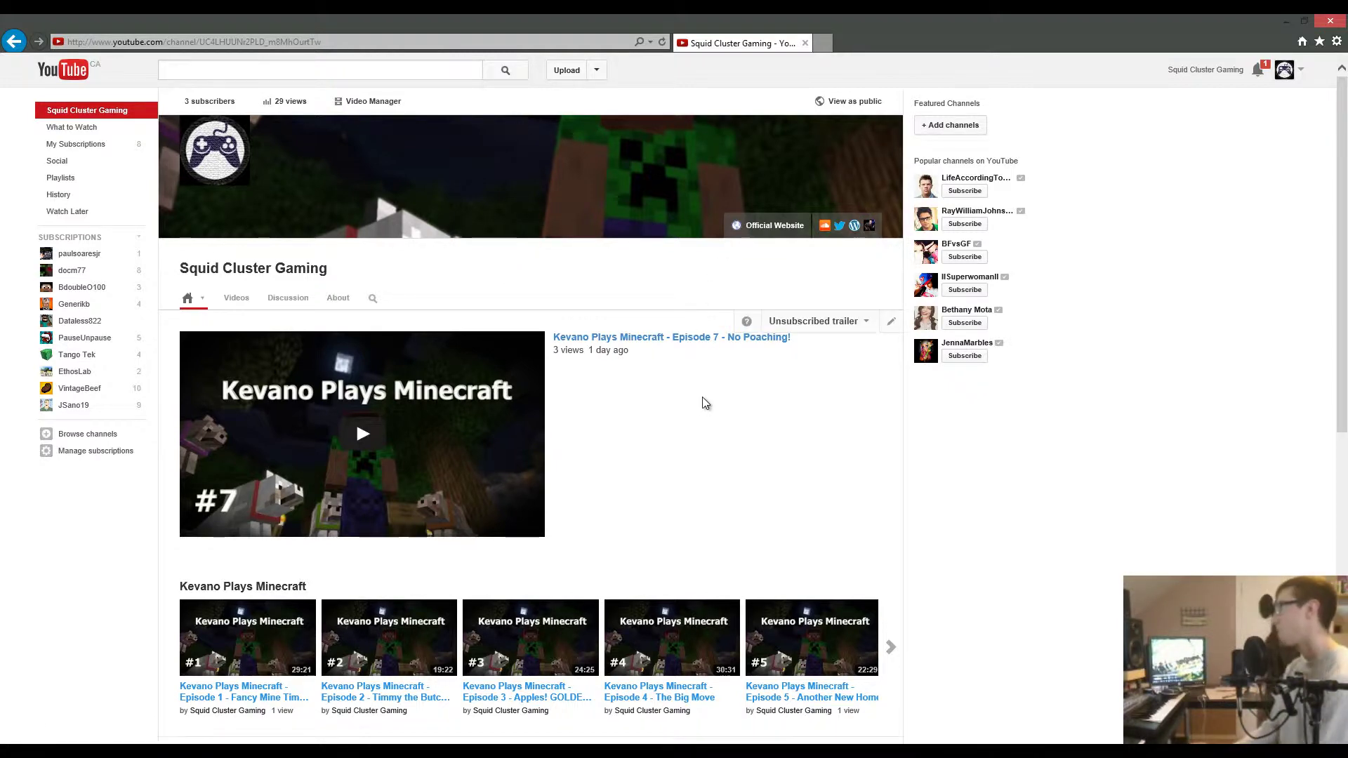
pyautogui.scroll(-1, 711, 402)
pyautogui.scroll(-3, 711, 402)
pyautogui.scroll(-2, 711, 401)
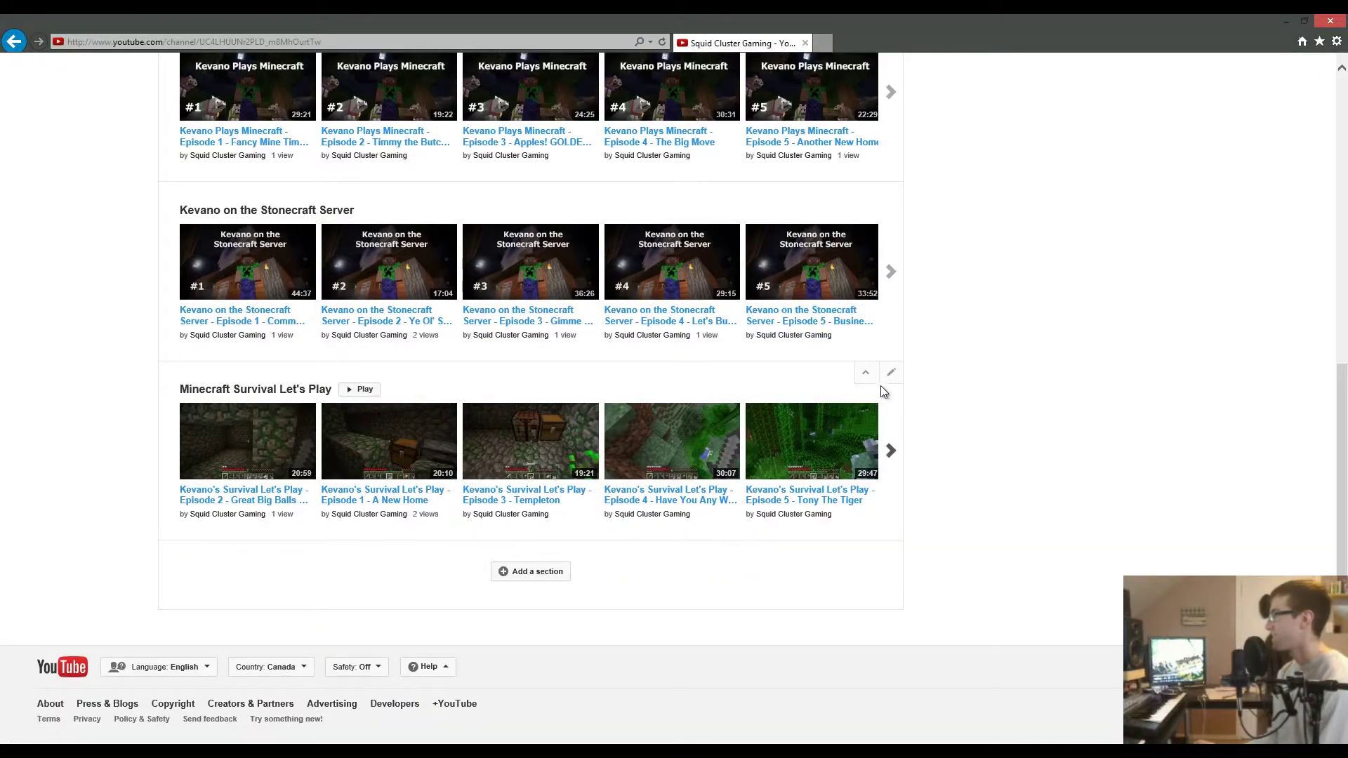
pyautogui.scroll(6, 881, 386)
pyautogui.moveTo(706, 404)
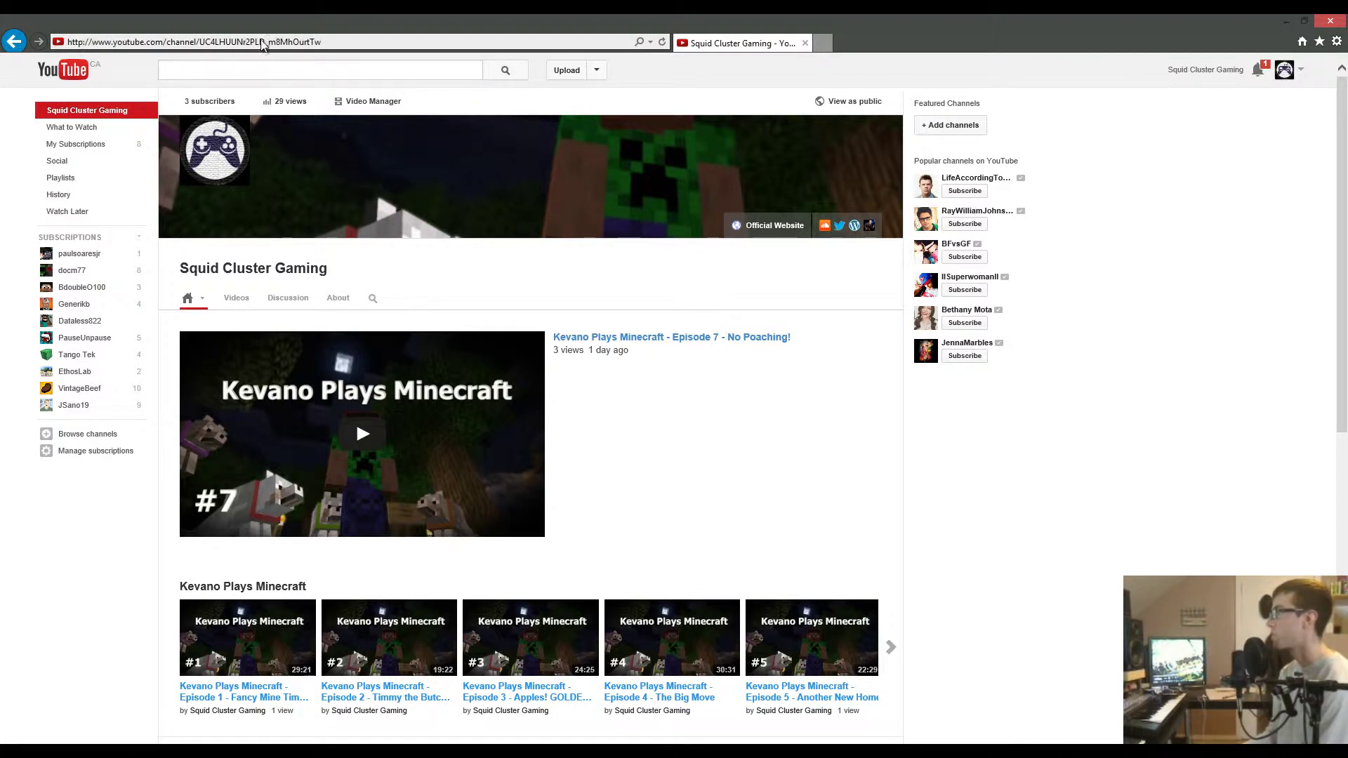
# Highlight the Squid Cluster Gaming channel's long ID-based URL in the address bar
pyautogui.click(287, 40)
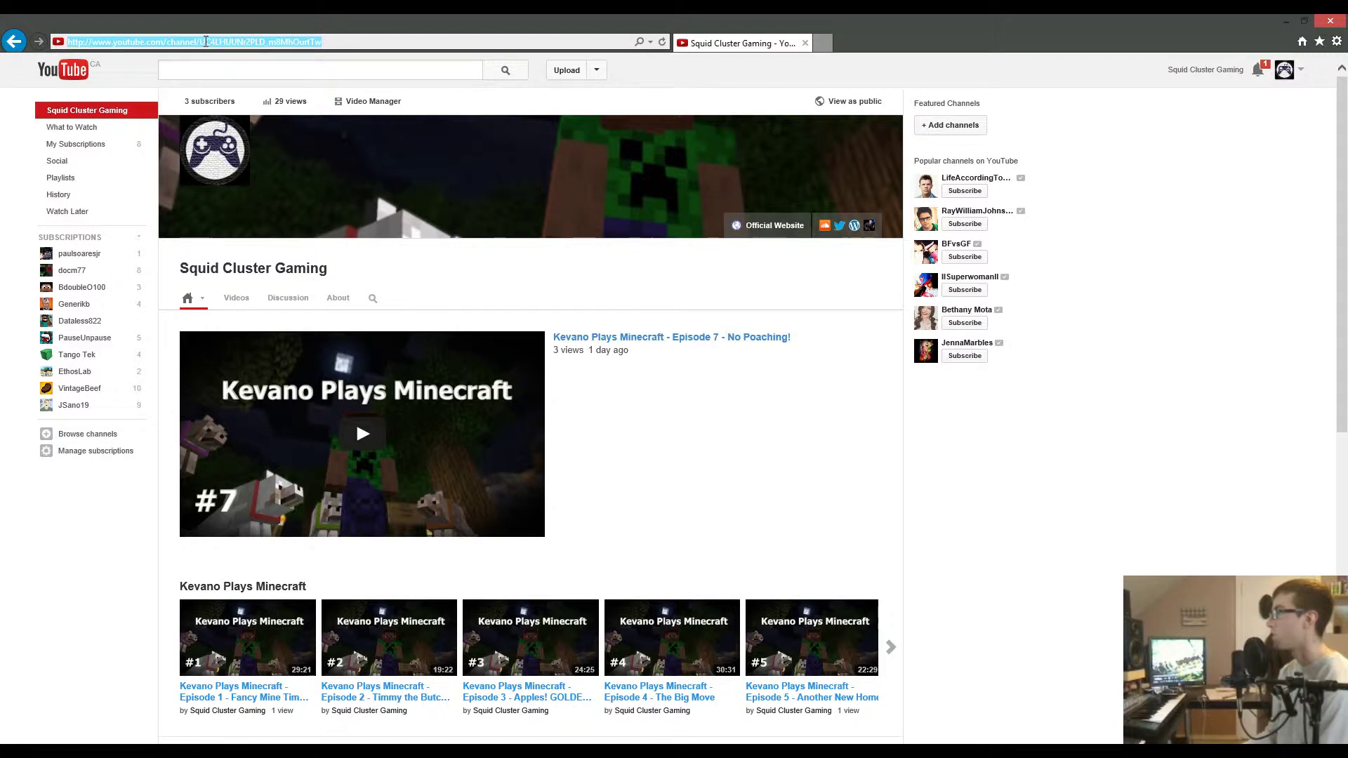